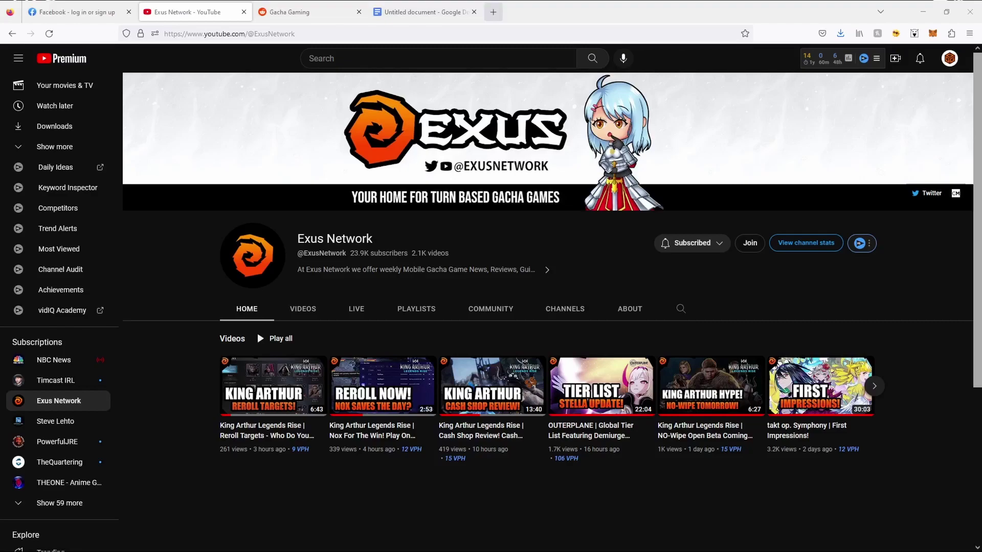
- Load the apkmody.com King Arthur: Legends Rise page in a new tab and start the APK download
click(493, 11)
text(https://apkmody.com/games/king-arthur-legends-rise)
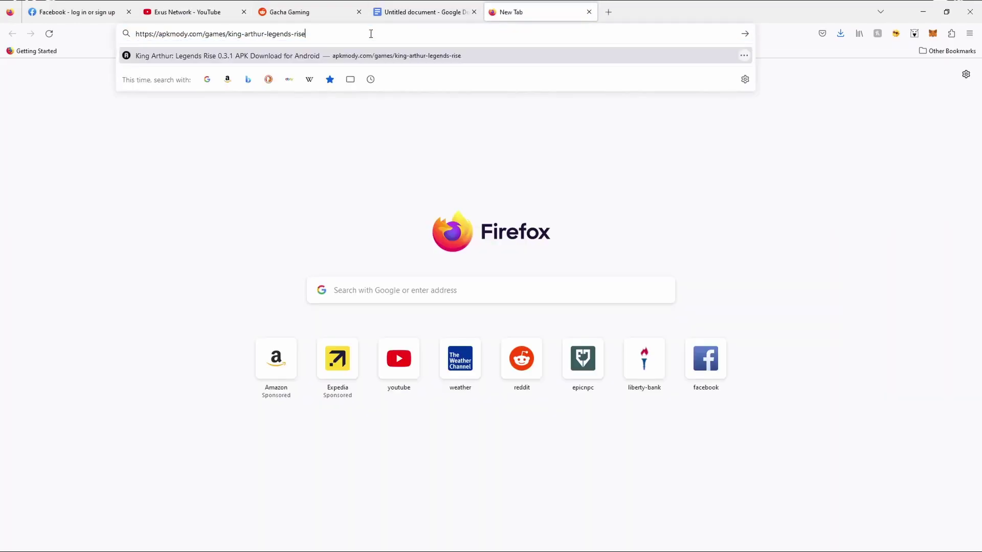
key(Return)
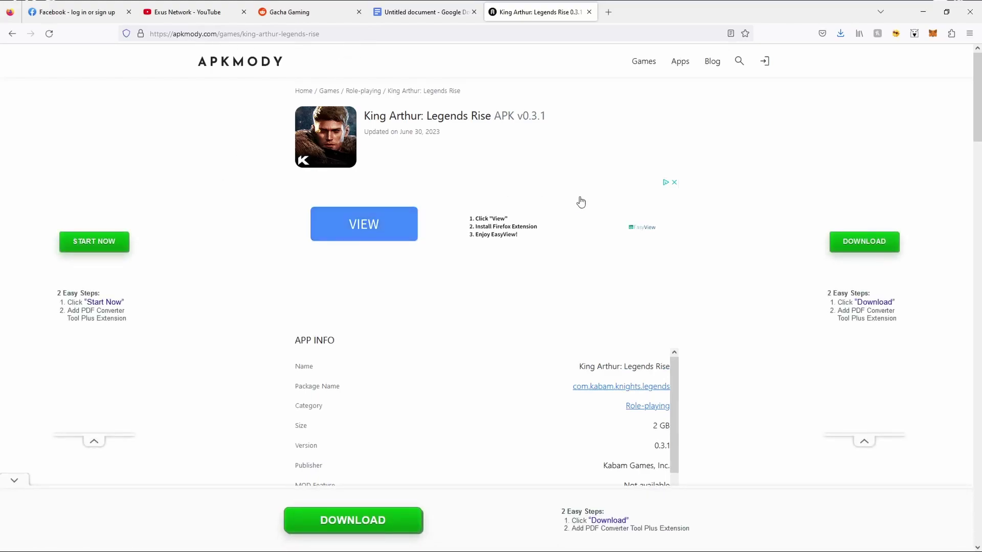
scroll(749, 209, down, 4)
scroll(750, 209, down, 3)
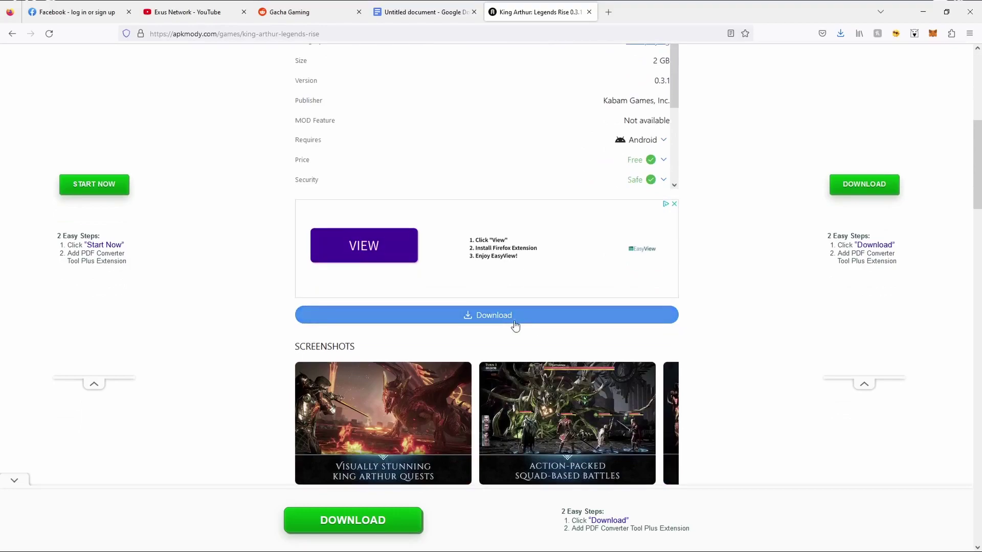
click(496, 319)
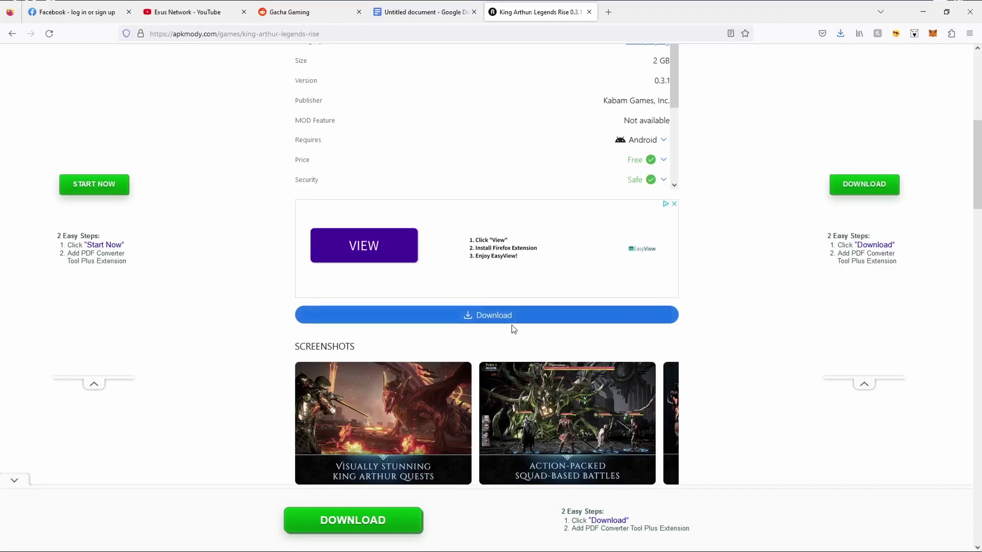
- Close the APKMody browser tab
click(589, 12)
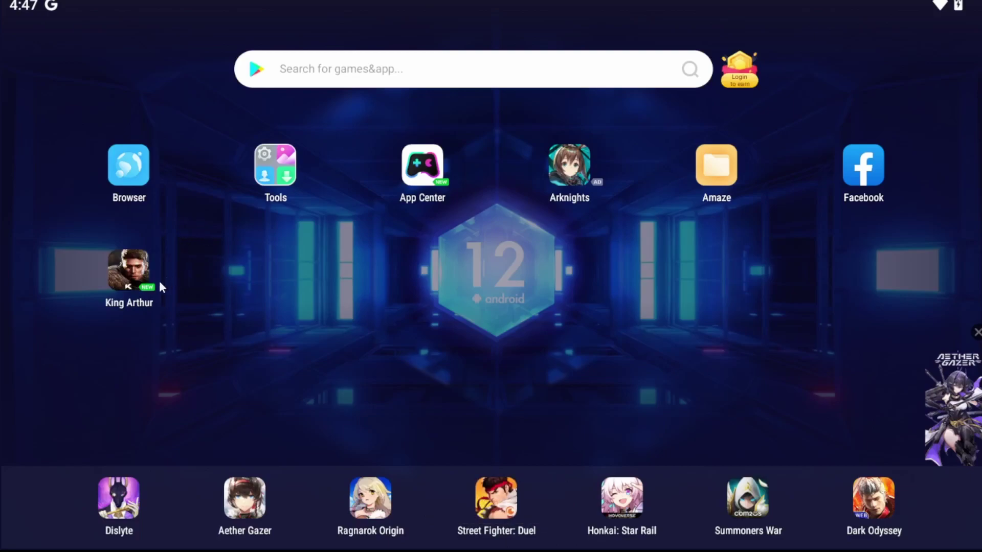
- Start King Arthur from its Nox home-screen icon and let it load to the title screen
click(133, 280)
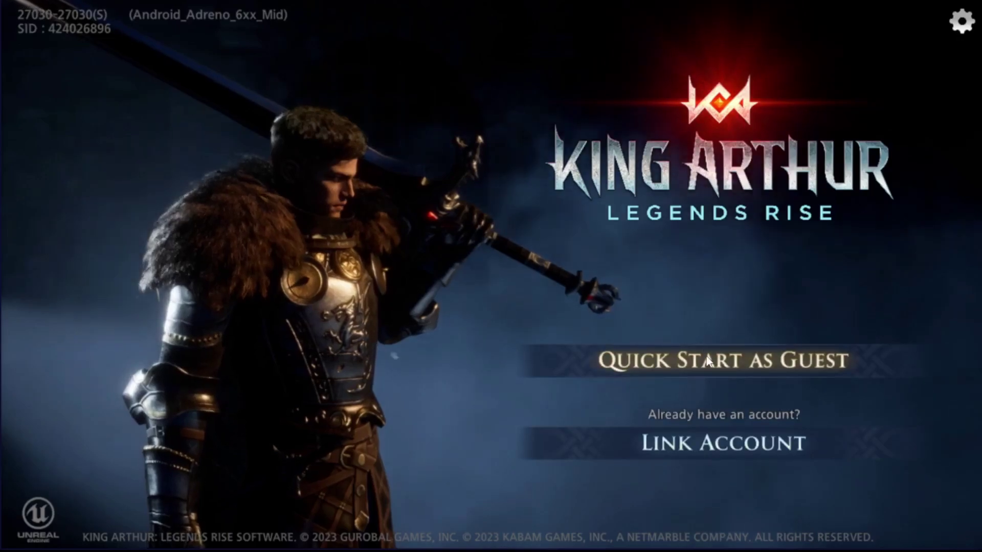
click(619, 350)
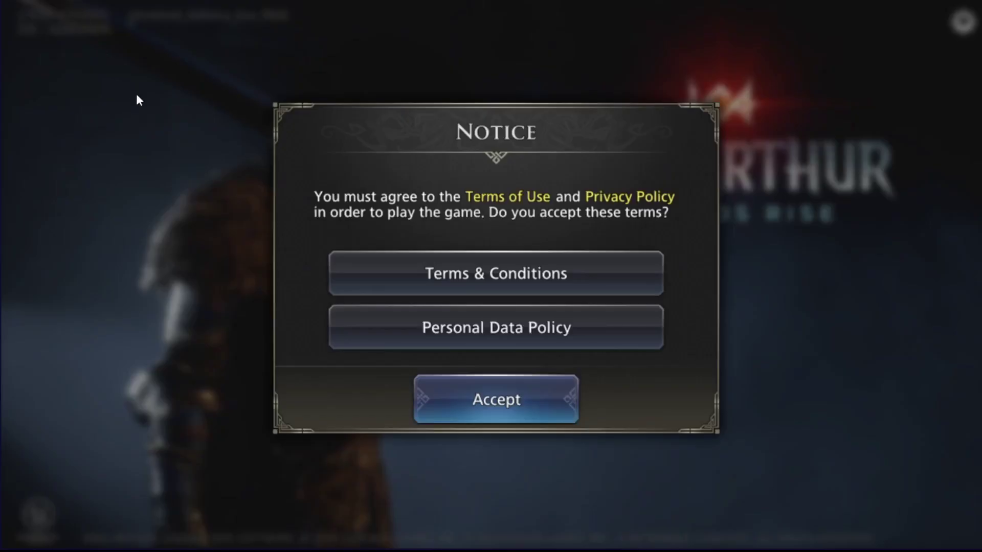